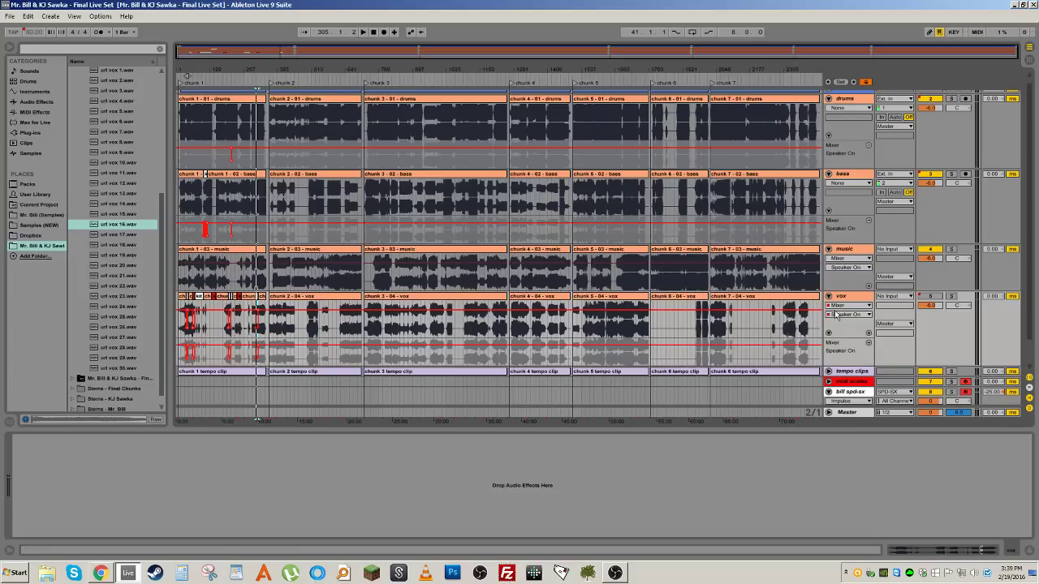
Step: Show the device chain of the bill spd-sx track
{"action": "scroll", "coordinate": [821, 317], "scroll_direction": "down", "scroll_amount": 1}
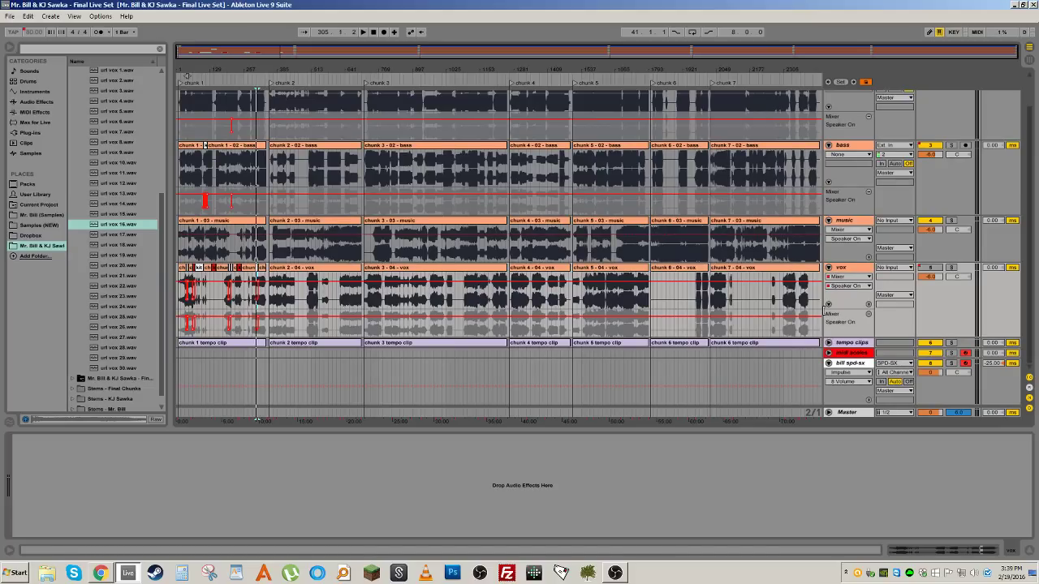
{"action": "left_click", "coordinate": [845, 365]}
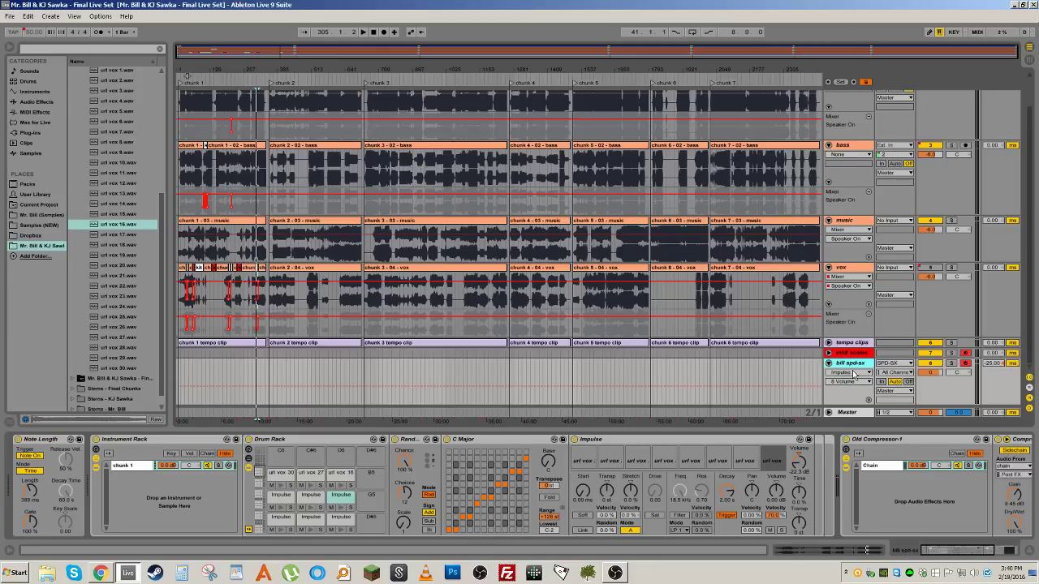
{"action": "mouse_move", "coordinate": [252, 69]}
{"action": "left_mouse_down"}
{"action": "mouse_move", "coordinate": [253, 148]}
{"action": "mouse_move", "coordinate": [252, 67]}
{"action": "left_mouse_up"}
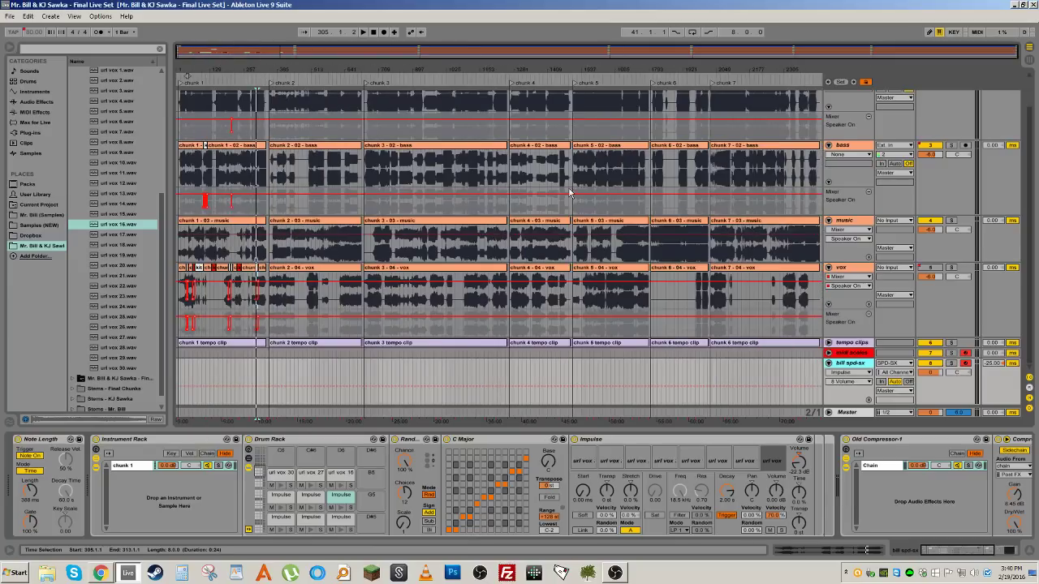
Step: Examine the kit clips and red clips on the vox track in chunk 1, plus the chunk 1 drums clip
{"action": "scroll", "coordinate": [664, 167], "scroll_direction": "up", "scroll_amount": 2}
{"action": "scroll", "coordinate": [210, 149], "scroll_direction": "down", "scroll_amount": 2}
{"action": "left_click_drag", "start_coordinate": [225, 71], "coordinate": [243, 130]}
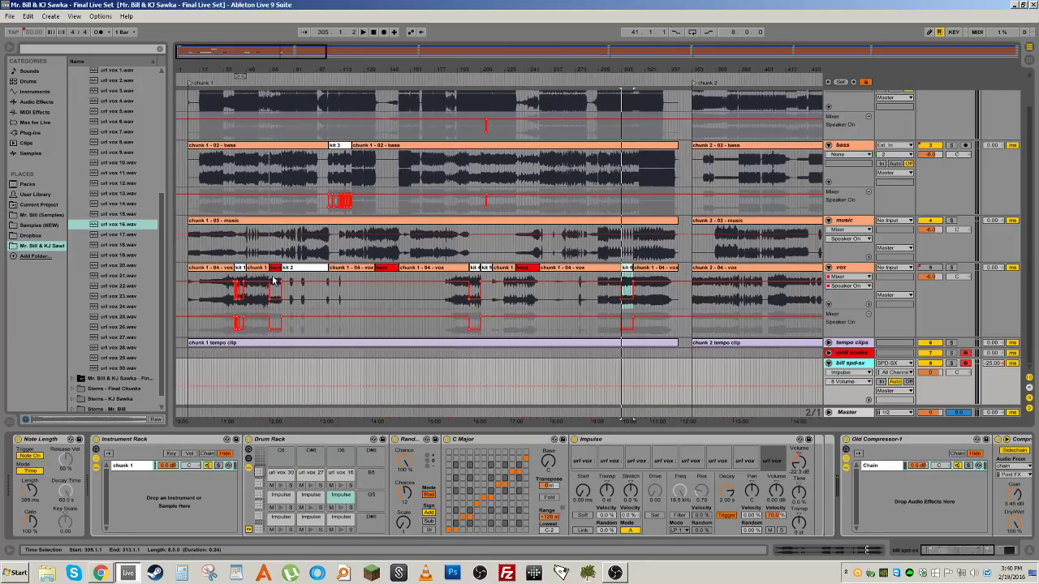
{"action": "left_click", "coordinate": [241, 268]}
{"action": "left_click", "coordinate": [297, 267]}
{"action": "left_click", "coordinate": [474, 268]}
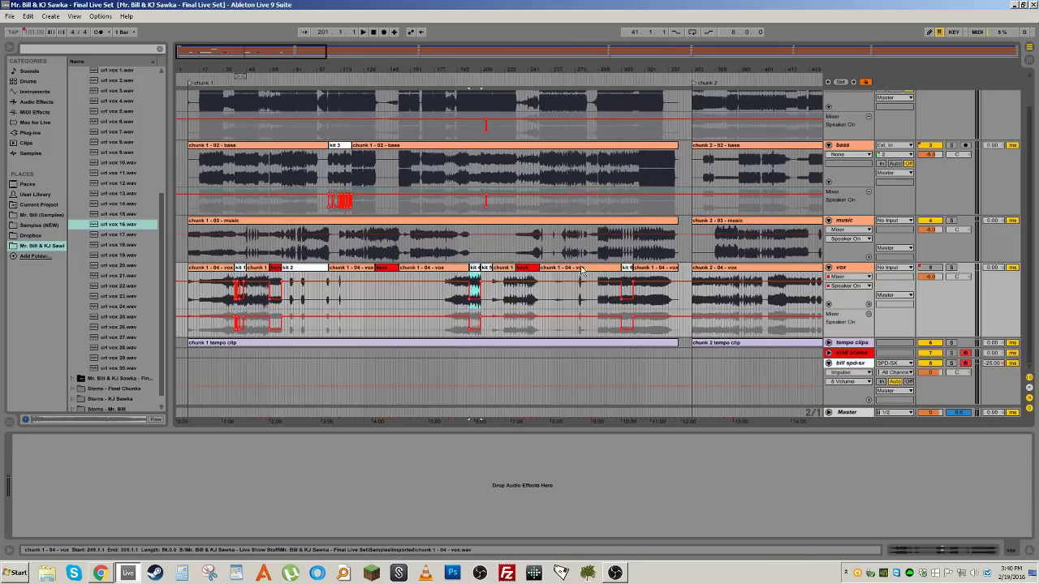
{"action": "left_click", "coordinate": [527, 268]}
{"action": "left_click", "coordinate": [387, 268]}
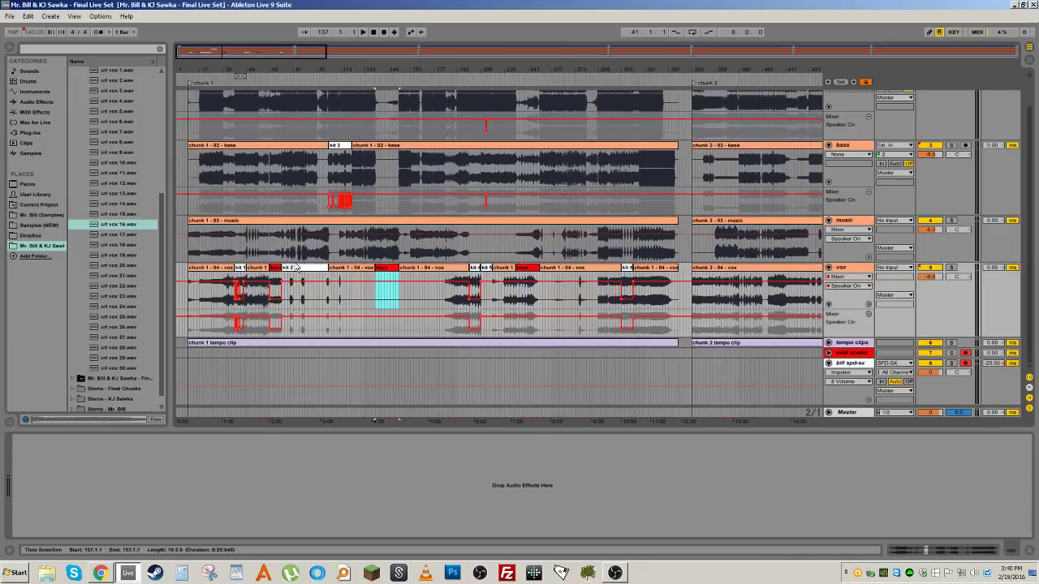
{"action": "scroll", "coordinate": [288, 203], "scroll_direction": "up", "scroll_amount": 1}
{"action": "left_click", "coordinate": [287, 114]}
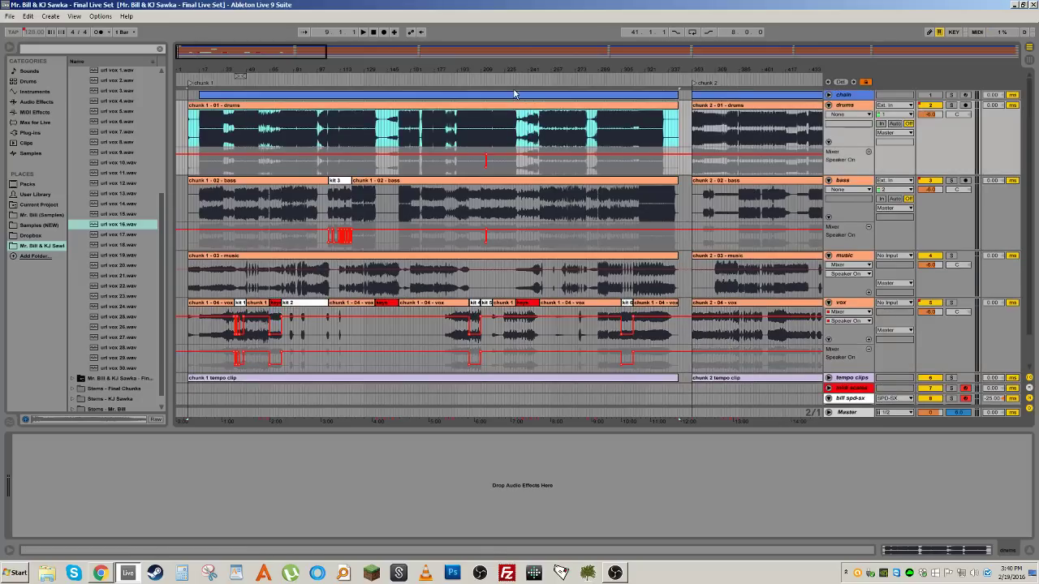
Step: Play the arrangement from bar 303, just before the kit 6 clip on the vox track
{"action": "mouse_move", "coordinate": [487, 80]}
{"action": "left_mouse_down"}
{"action": "mouse_move", "coordinate": [575, 75]}
{"action": "mouse_move", "coordinate": [567, 36]}
{"action": "left_mouse_up"}
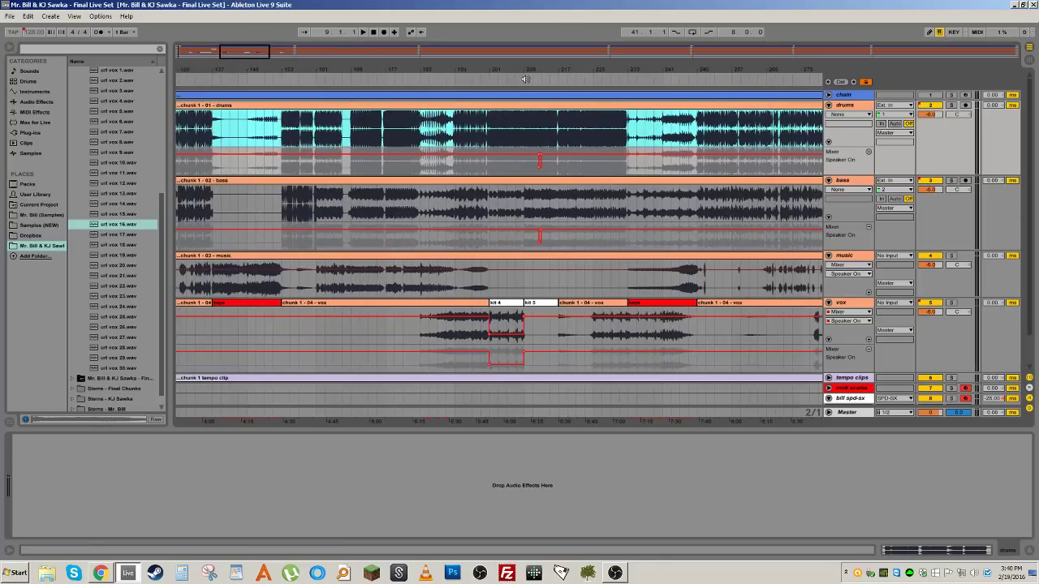
{"action": "left_click_drag", "start_coordinate": [526, 73], "coordinate": [231, 84]}
{"action": "scroll", "coordinate": [484, 174], "scroll_direction": "down", "scroll_amount": 2}
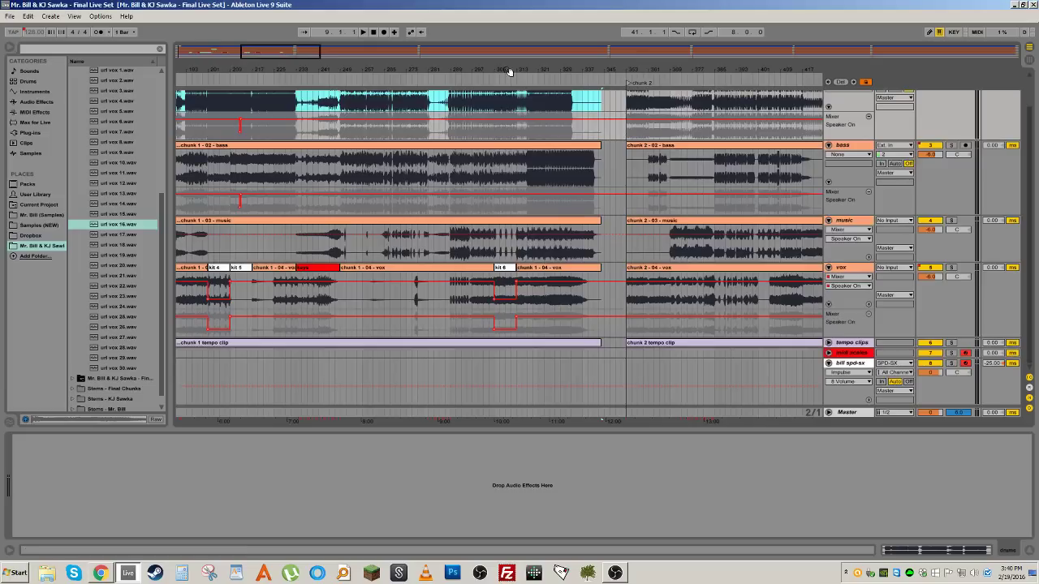
{"action": "left_click_drag", "start_coordinate": [507, 72], "coordinate": [449, 77]}
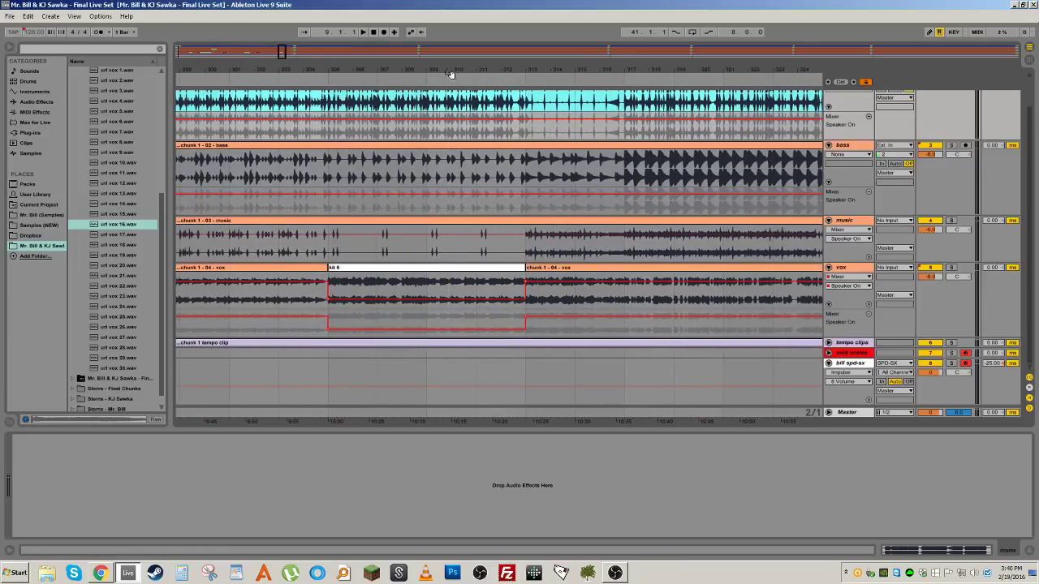
{"action": "left_click", "coordinate": [277, 301]}
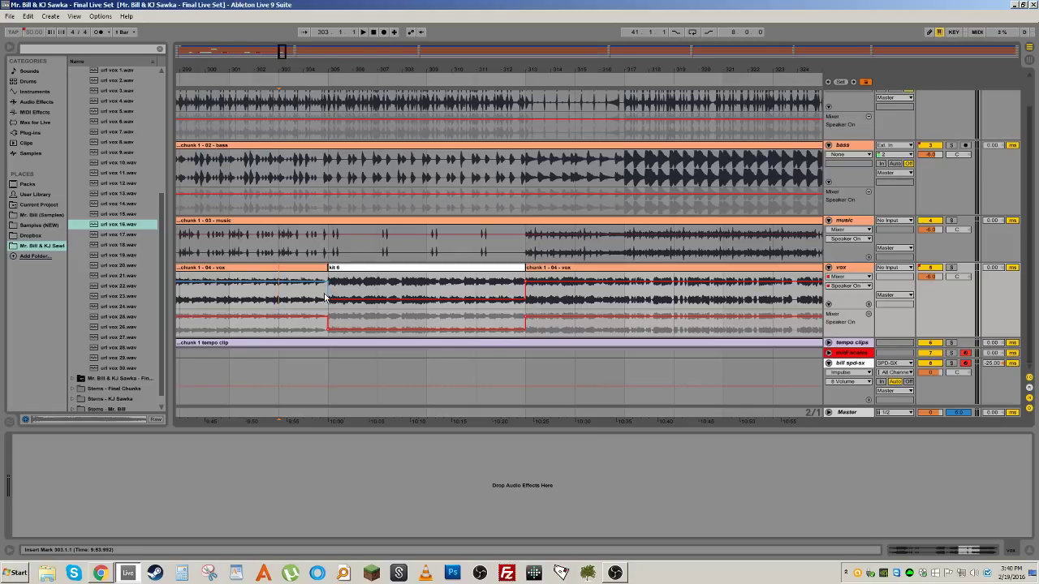
{"action": "key", "text": "space"}
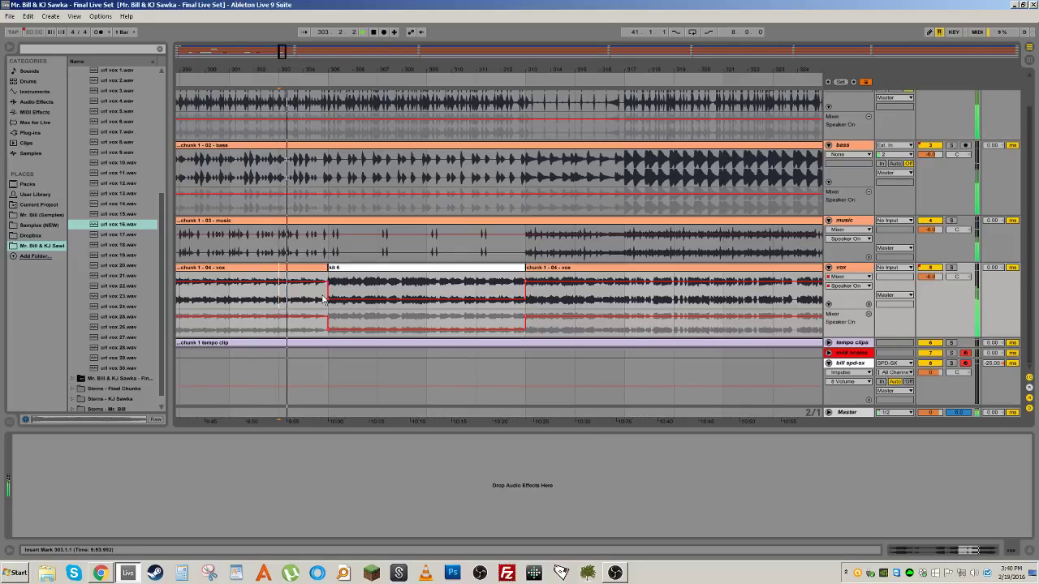
Step: Set the arrangement's fixed grid to 1 Bar and stop playback
{"action": "right_click", "coordinate": [299, 306]}
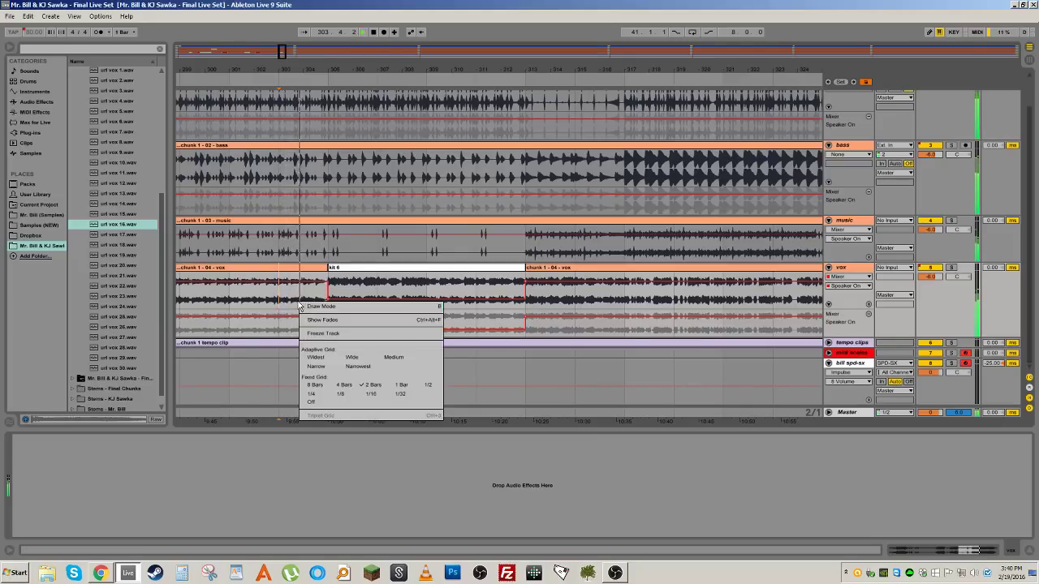
{"action": "left_click", "coordinate": [401, 384]}
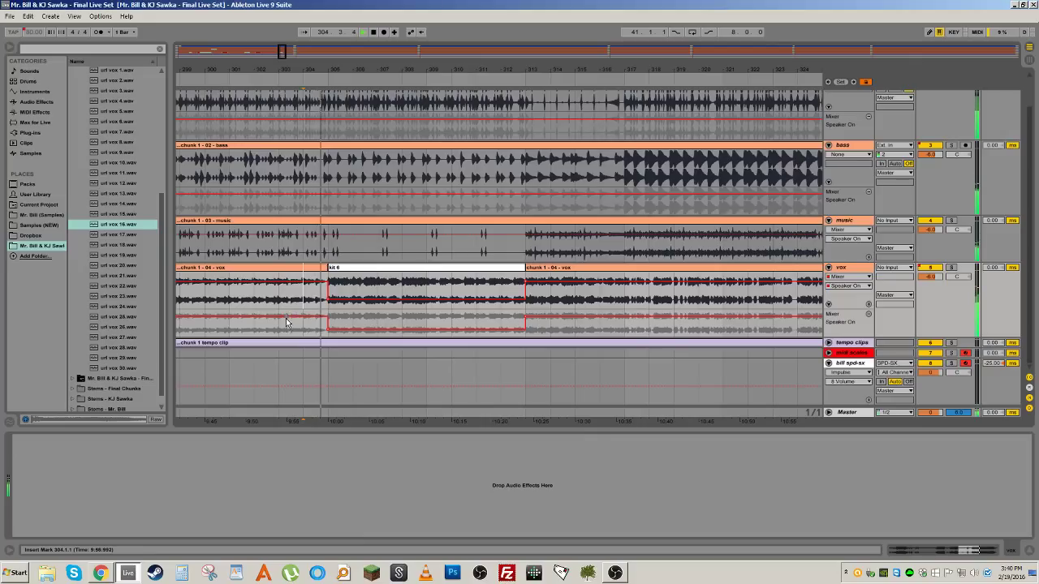
{"action": "key", "text": "space"}
Step: Try to draw the vox track's Speaker On automation as on across the kit 6 clip and listen from bar 305
{"action": "key", "text": "b"}
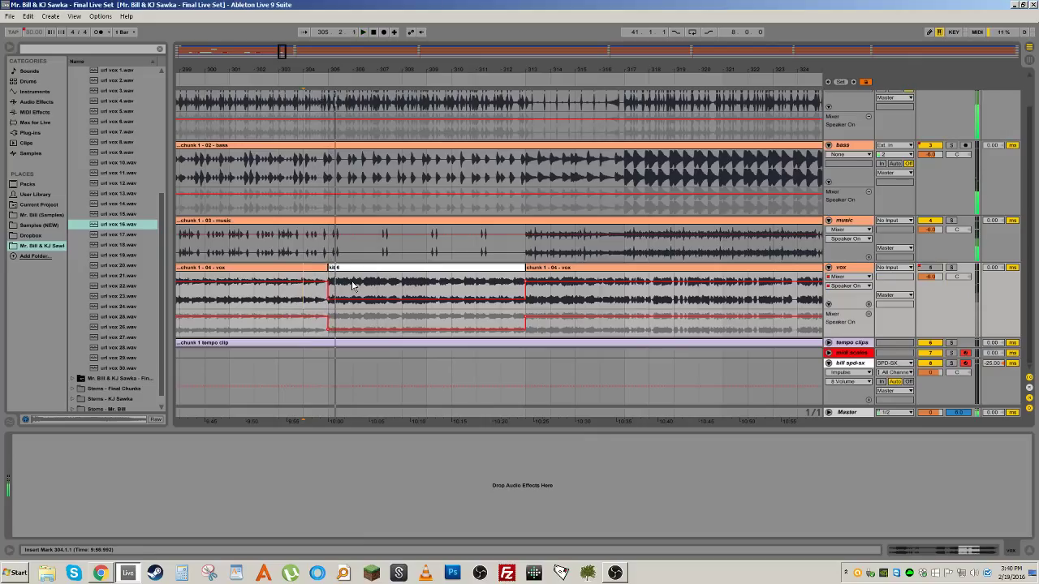
{"action": "left_click_drag", "start_coordinate": [346, 279], "coordinate": [522, 275]}
{"action": "key", "text": "b"}
{"action": "left_click", "coordinate": [331, 298]}
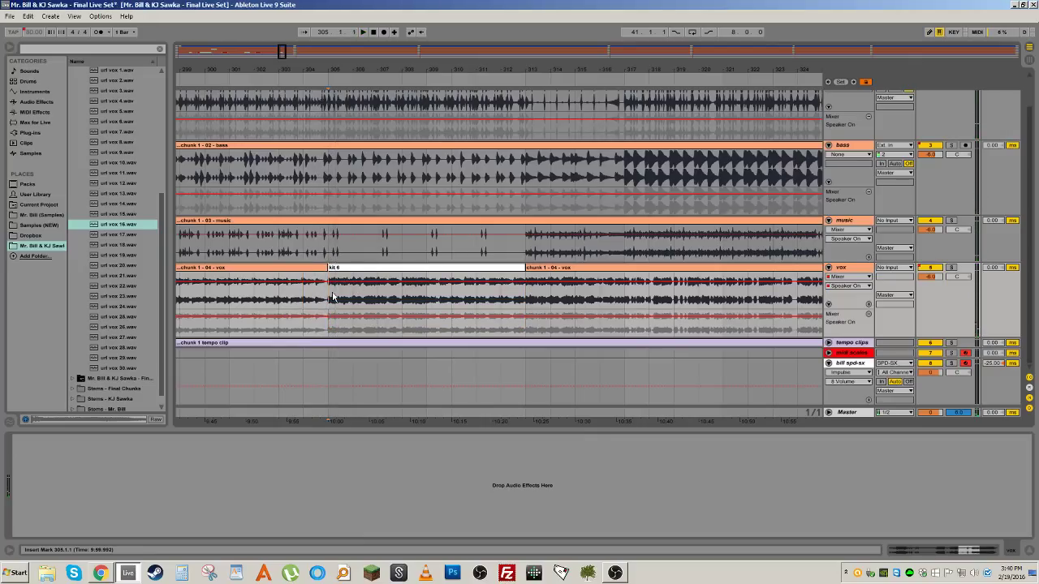
{"action": "key", "text": "space"}
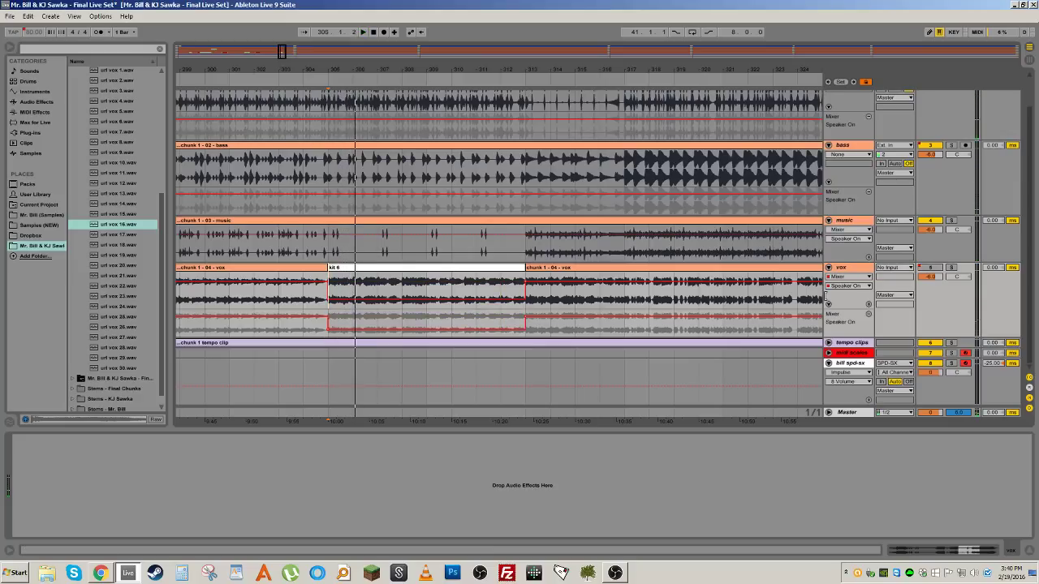
Step: Hide the automation over the vox clips, keeping the separate Speaker On lane, and highlight bars 305 to 313 of kit 6
{"action": "left_click", "coordinate": [868, 304]}
{"action": "left_click", "coordinate": [868, 314]}
{"action": "left_click_drag", "start_coordinate": [337, 294], "coordinate": [525, 296]}
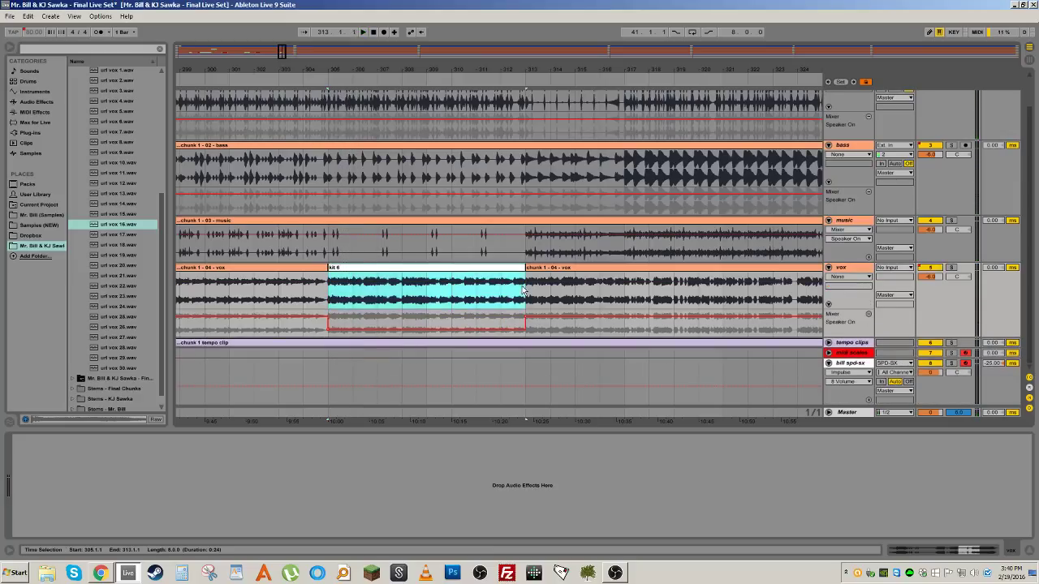
{"action": "left_click", "coordinate": [340, 286]}
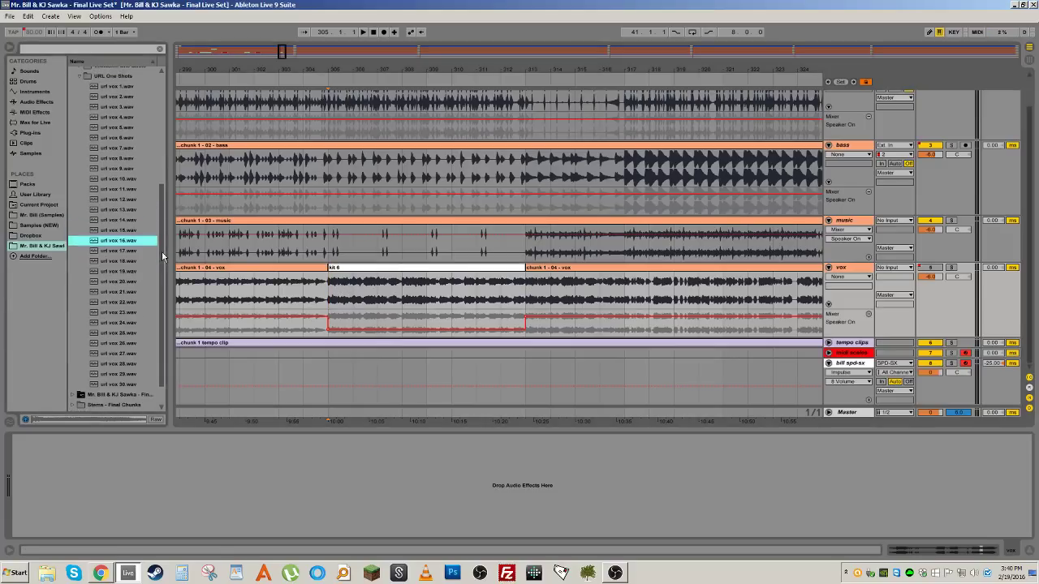
Step: Reset the master track's cue volume to its default
{"action": "scroll", "coordinate": [160, 262], "scroll_direction": "up", "scroll_amount": 1}
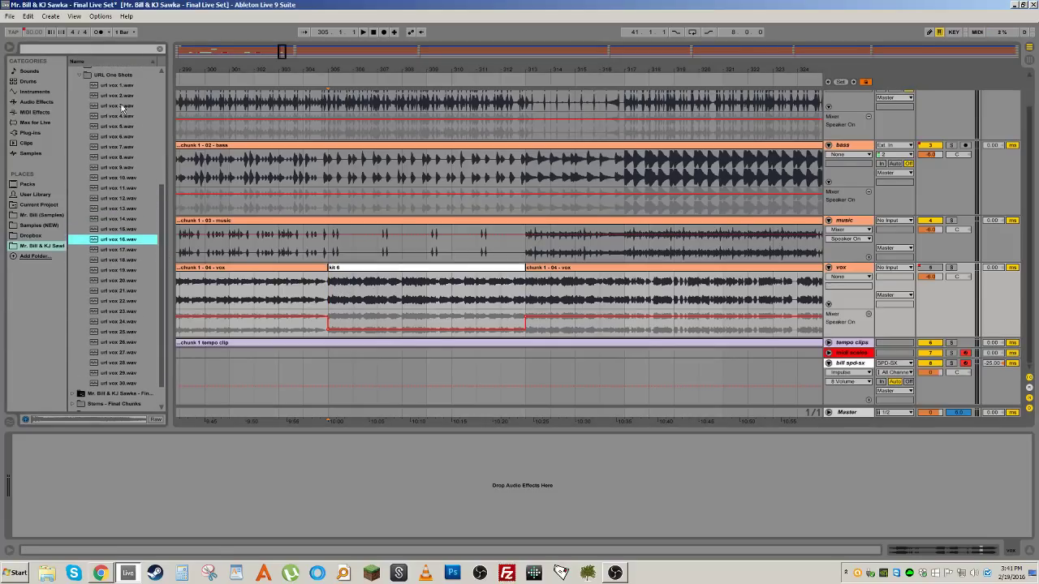
{"action": "left_click", "coordinate": [958, 413]}
{"action": "key", "text": "Delete"}
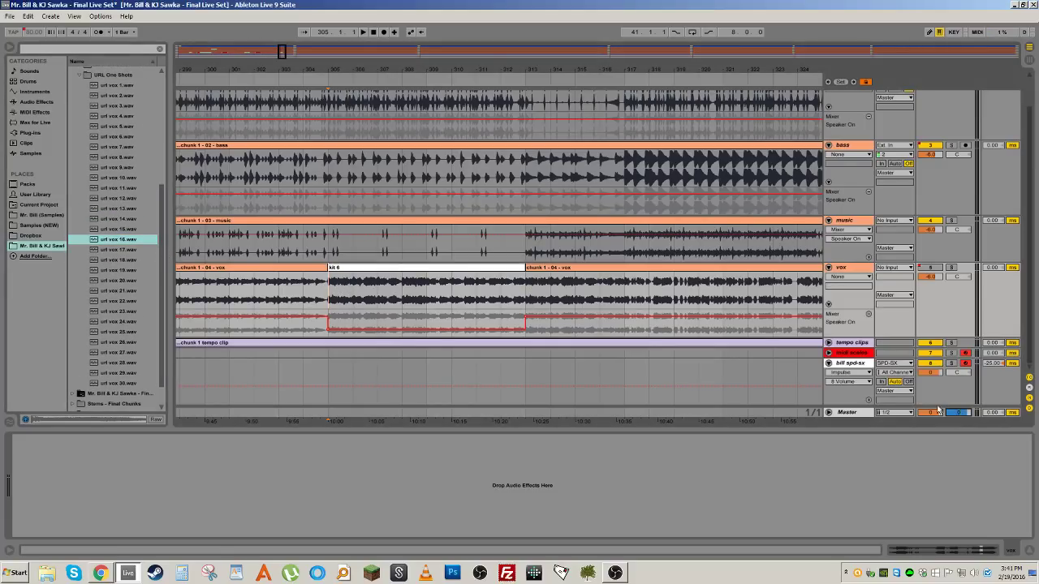
Step: Preview the vocal one-shots in the URL One Shots folder, from url vox 2.wav through url vox 21.wav
{"action": "left_click", "coordinate": [134, 96]}
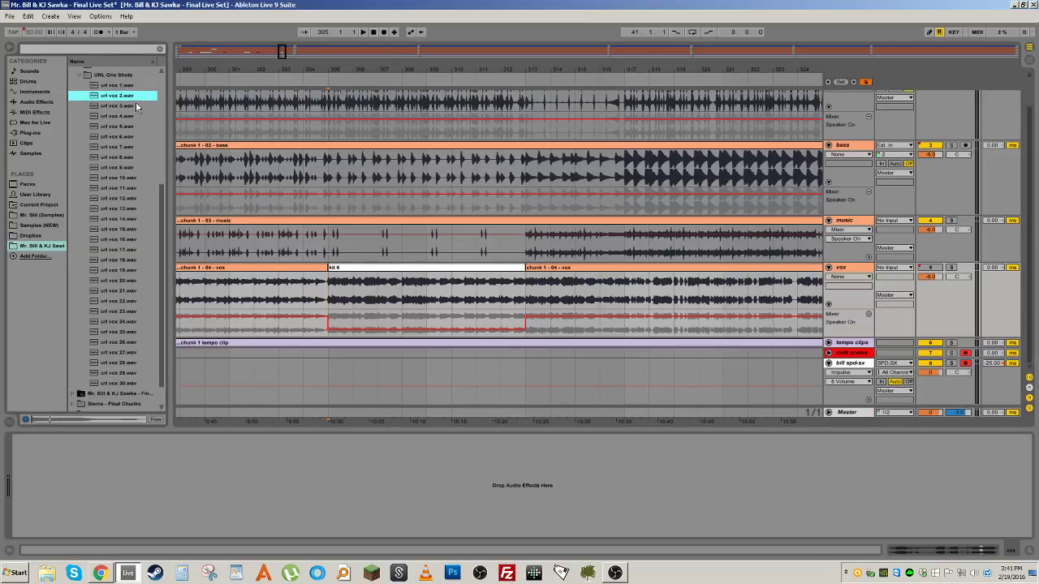
{"action": "key", "text": "Down"}
{"action": "key", "text": "Down"}
{"action": "key", "text": "Down"}
{"action": "key", "text": "Down"}
{"action": "key", "text": "Down"}
{"action": "key", "text": "Down"}
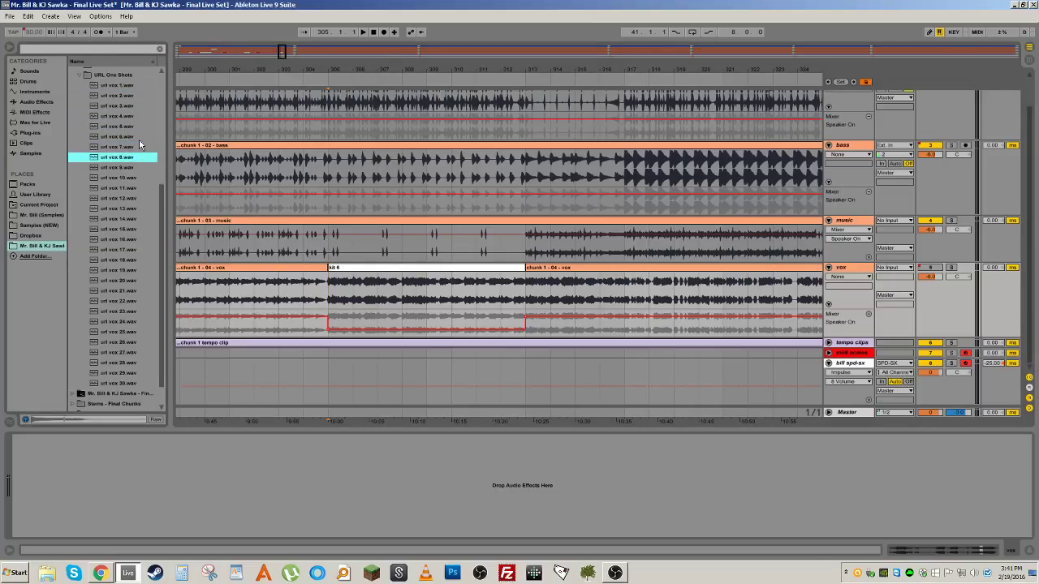
{"action": "key", "text": "Down"}
{"action": "key", "text": "Down"}
{"action": "key", "text": "Down"}
{"action": "key", "text": "Down"}
{"action": "key", "text": "Down"}
{"action": "key", "text": "Down"}
{"action": "key", "text": "Down"}
{"action": "key", "text": "Down"}
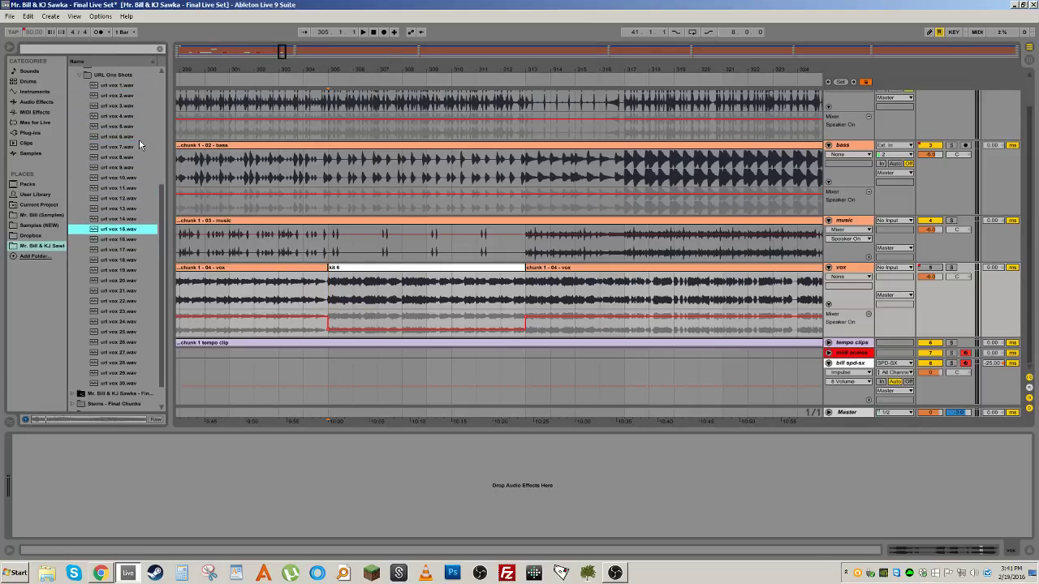
{"action": "key", "text": "Down"}
{"action": "key", "text": "Down"}
{"action": "key", "text": "Down"}
{"action": "key", "text": "Down"}
{"action": "key", "text": "Down"}
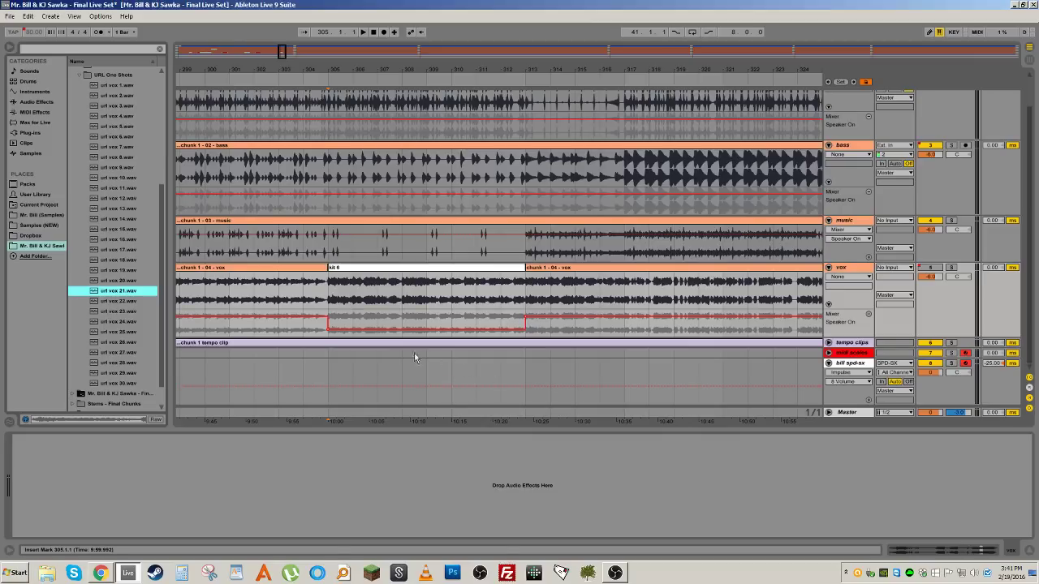
Step: Inspect the bill spd-sx track's Random and Impulse devices and several Impulse pads in its Drum Rack
{"action": "left_click", "coordinate": [854, 365]}
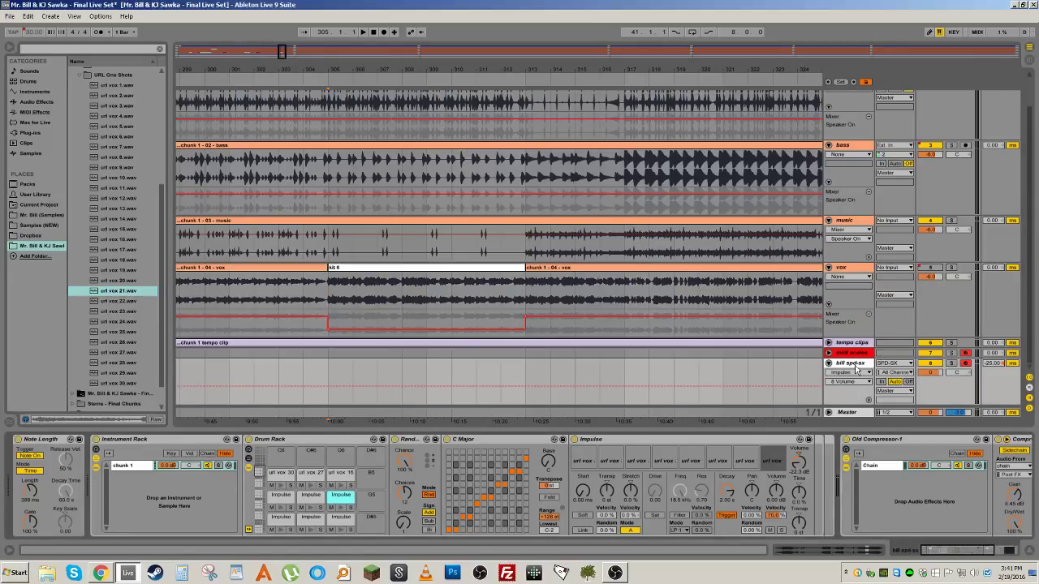
{"action": "left_click", "coordinate": [412, 441]}
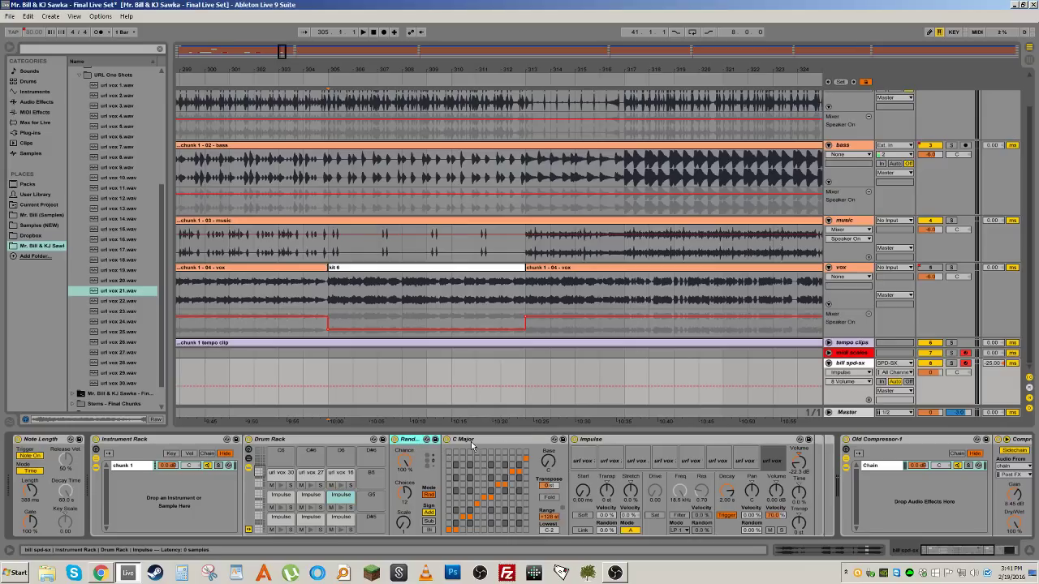
{"action": "left_click", "coordinate": [641, 440]}
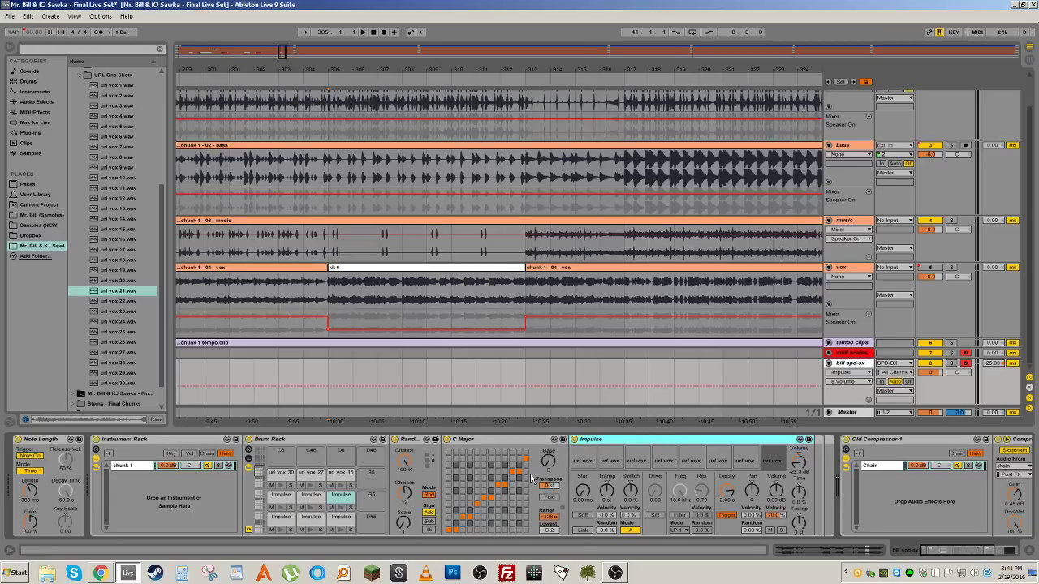
{"action": "left_click", "coordinate": [281, 517]}
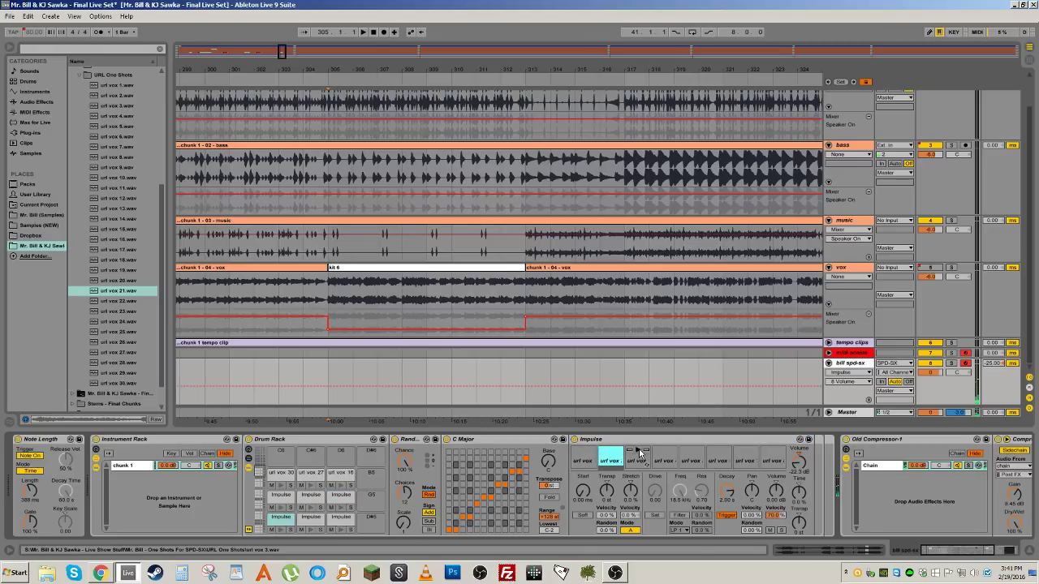
{"action": "left_click", "coordinate": [313, 495]}
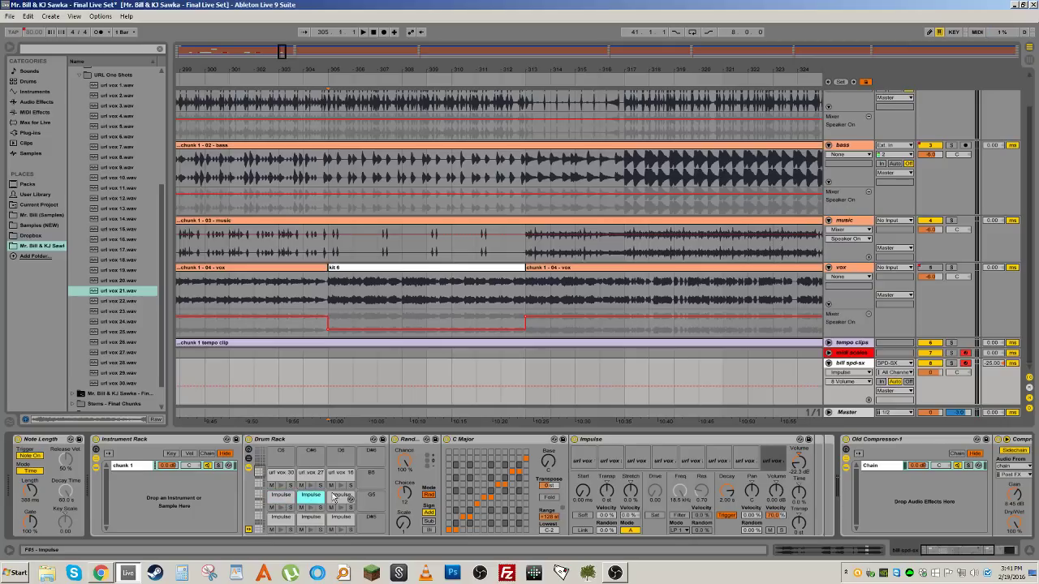
{"action": "left_click", "coordinate": [337, 495]}
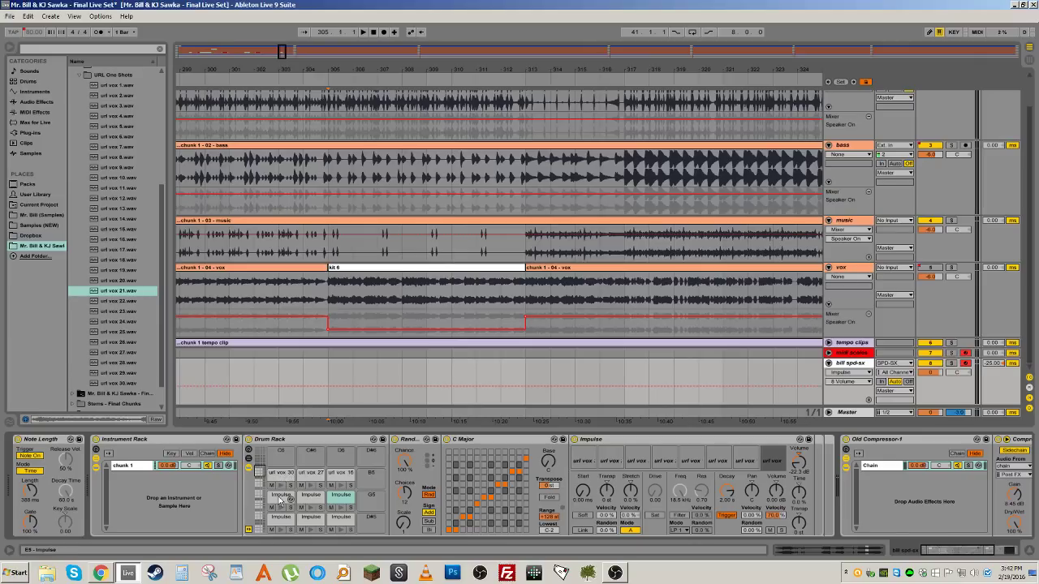
Step: Compare the url vox 30 sample pad with the Impulse pads in the first column and bottom row of the Drum Rack
{"action": "left_click", "coordinate": [281, 476]}
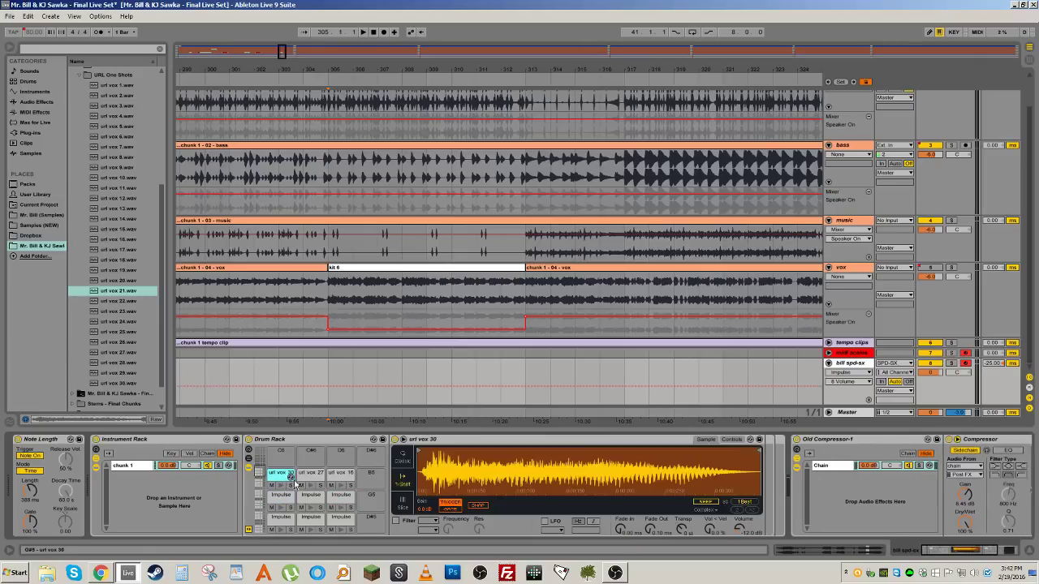
{"action": "left_click", "coordinate": [280, 486]}
{"action": "left_click", "coordinate": [280, 499]}
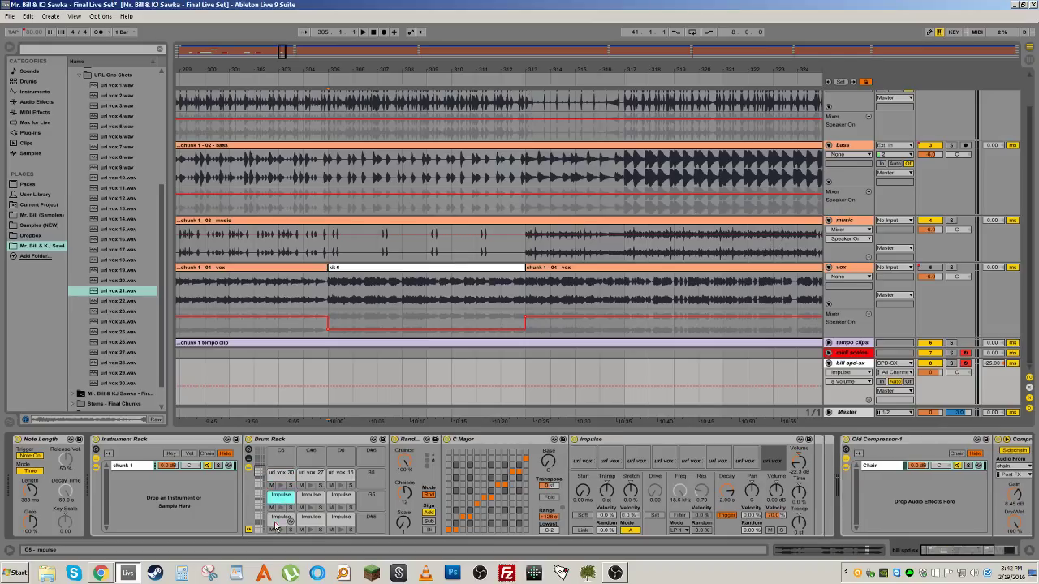
{"action": "left_click", "coordinate": [276, 525]}
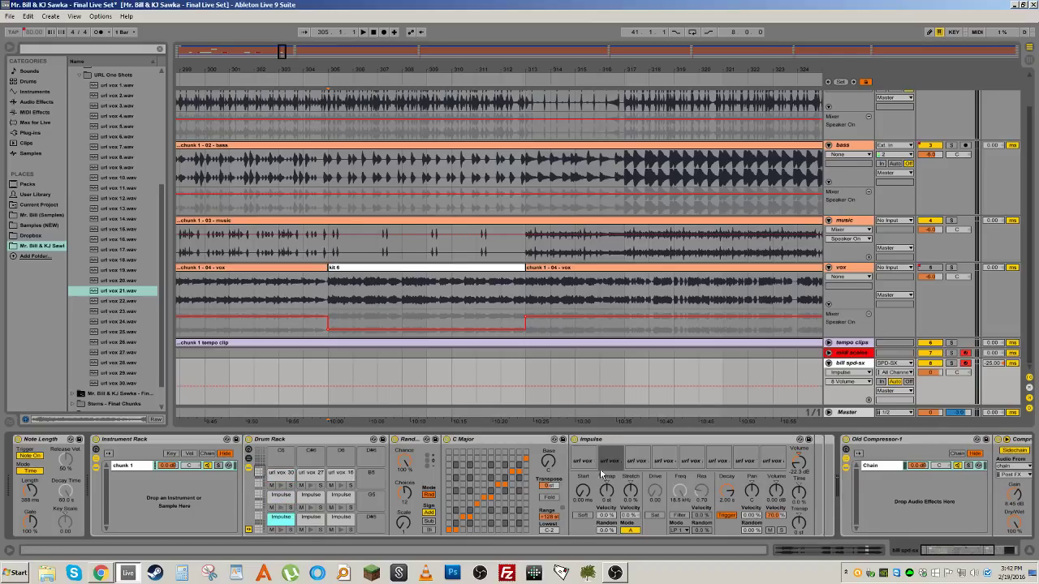
{"action": "left_click", "coordinate": [341, 517]}
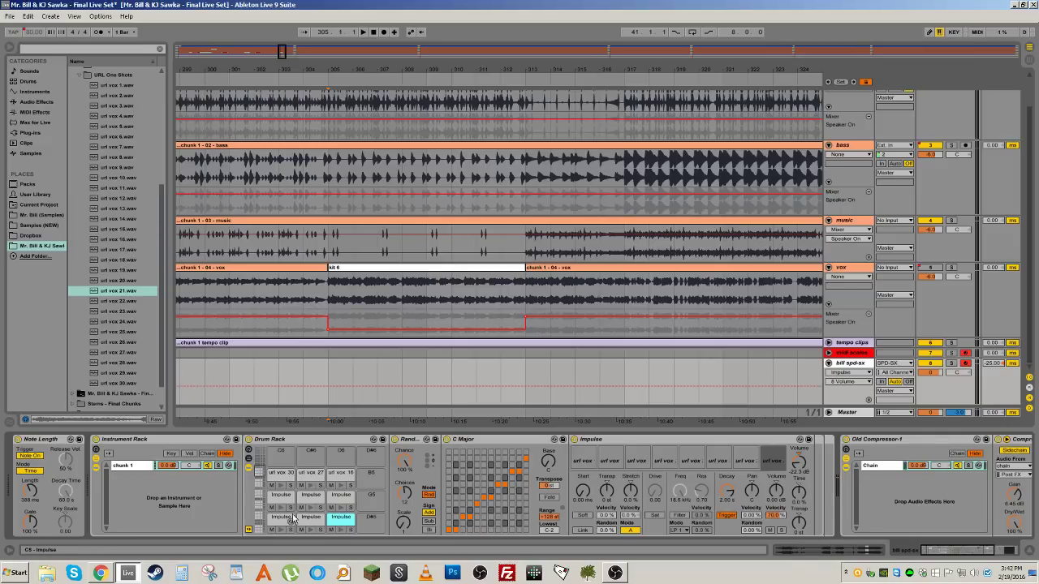
Step: Examine the chain of the C5 Impulse pad: its Random device with the Chance control, the C Major scale and the Impulse sampler
{"action": "left_click", "coordinate": [283, 522]}
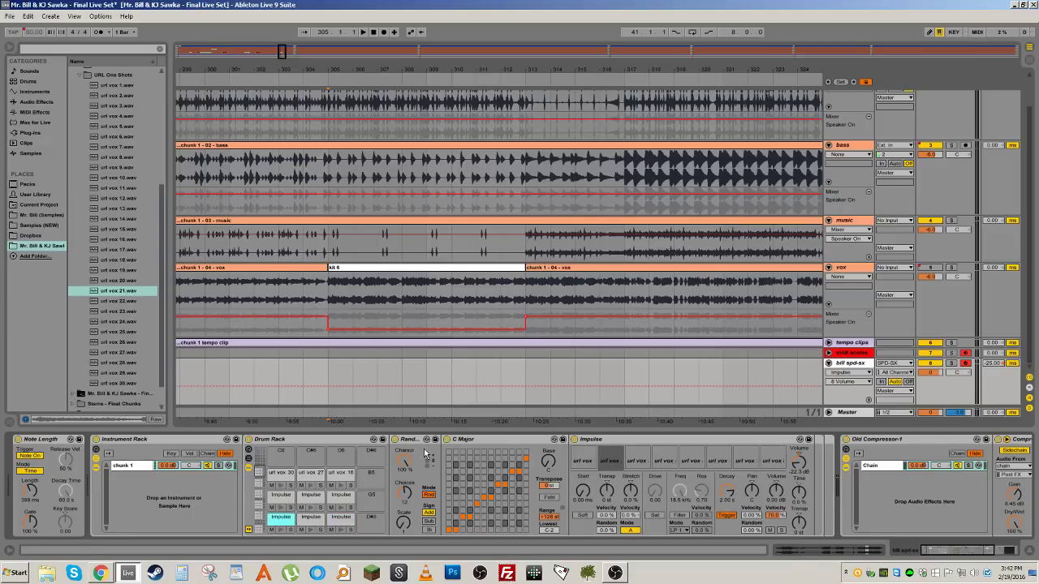
{"action": "left_click", "coordinate": [618, 444]}
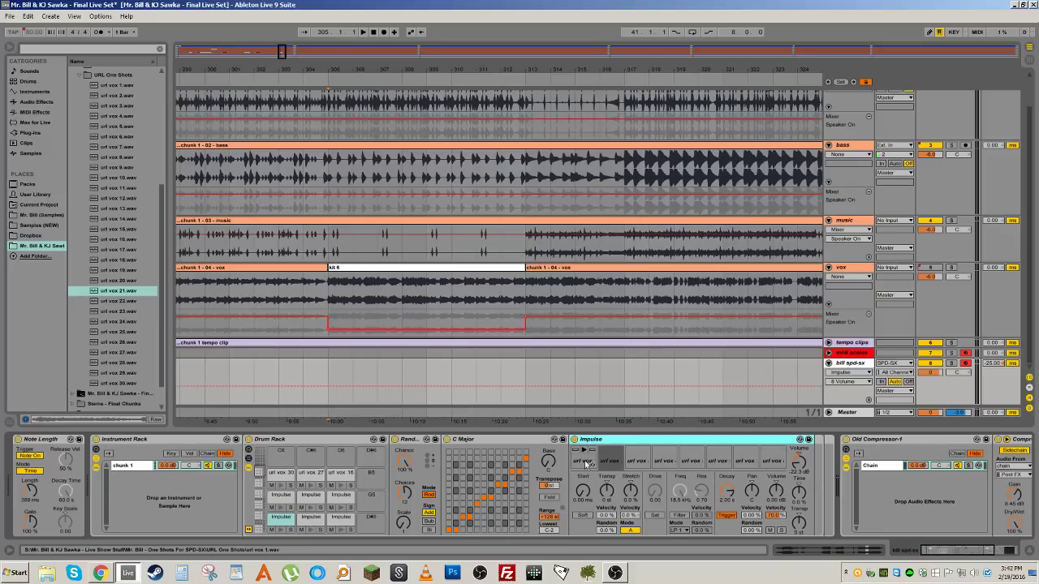
{"action": "left_click", "coordinate": [478, 443]}
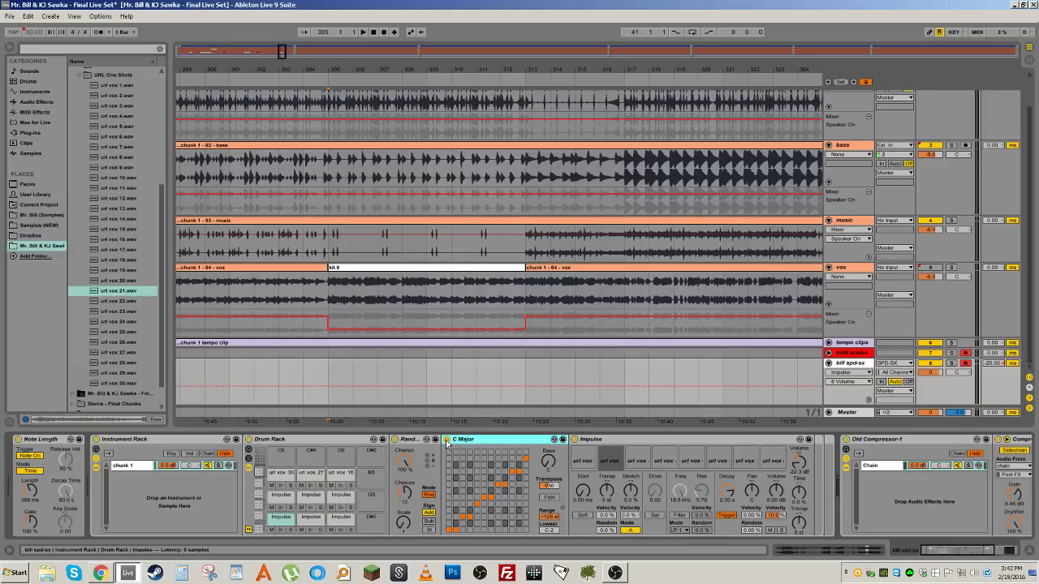
{"action": "left_click", "coordinate": [416, 443]}
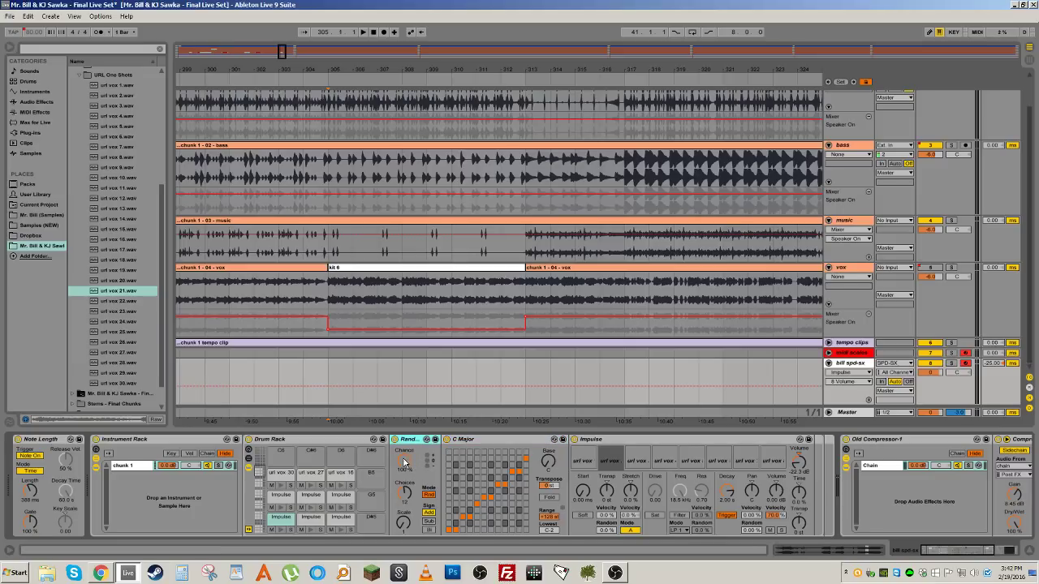
{"action": "left_click", "coordinate": [404, 467]}
{"action": "left_click", "coordinate": [603, 442]}
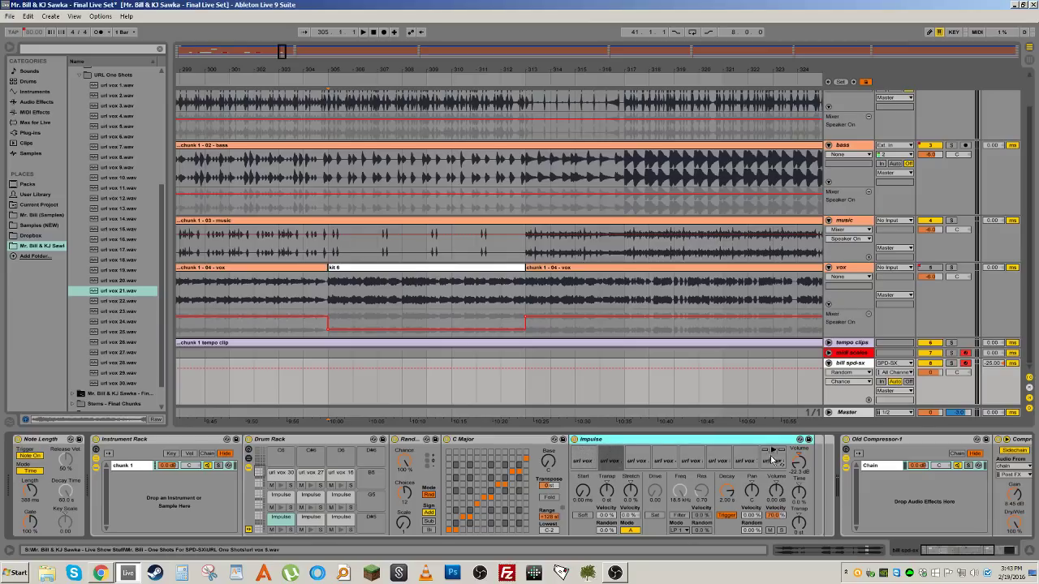
Step: Preview the Impulse pads in the two lower visible rows of the Drum Rack, and place the insert marker at bar 303 on bill spd-sx
{"action": "left_click", "coordinate": [280, 520]}
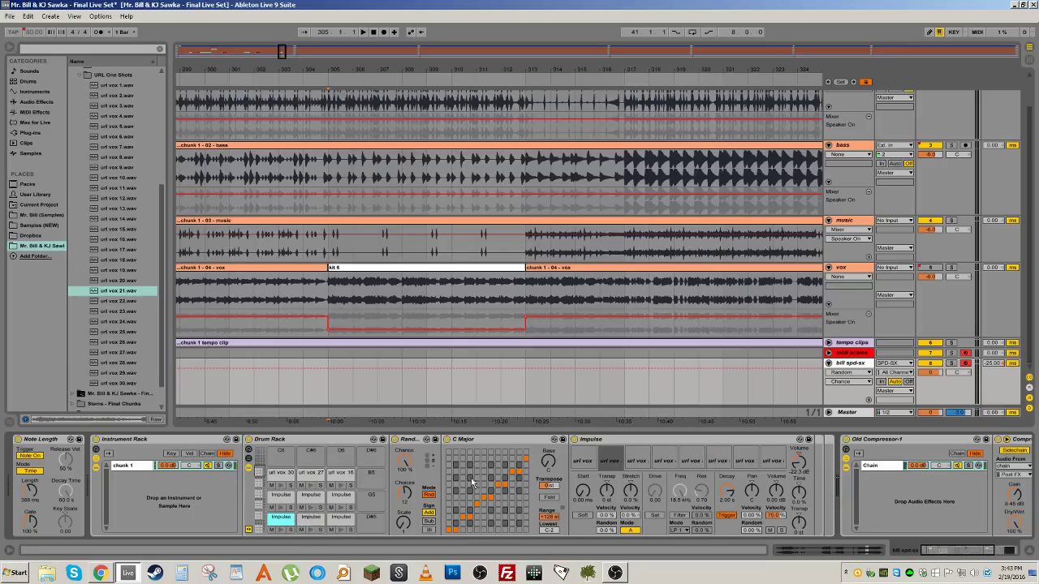
{"action": "left_click", "coordinate": [306, 519]}
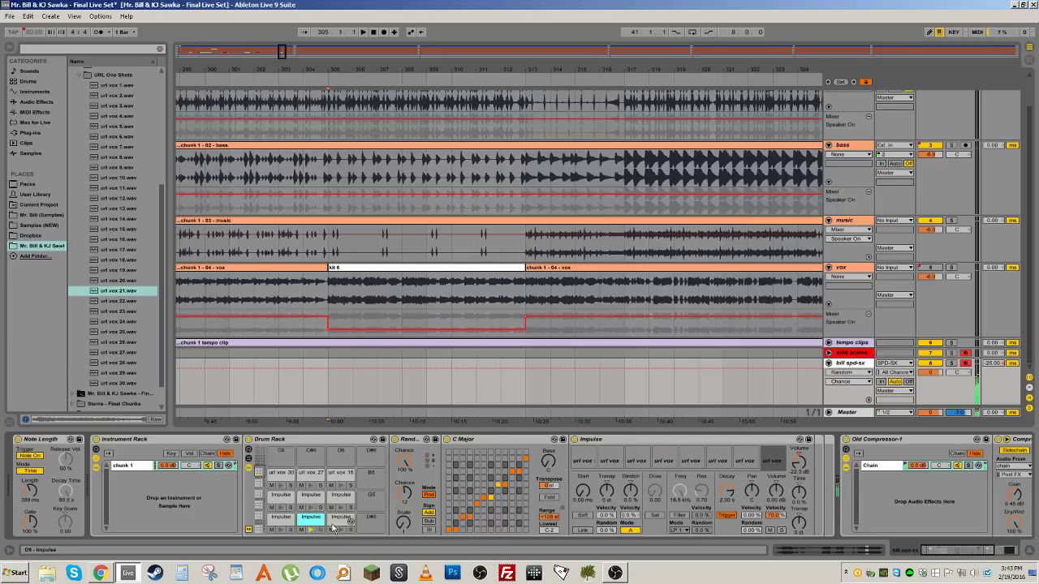
{"action": "left_click", "coordinate": [342, 530]}
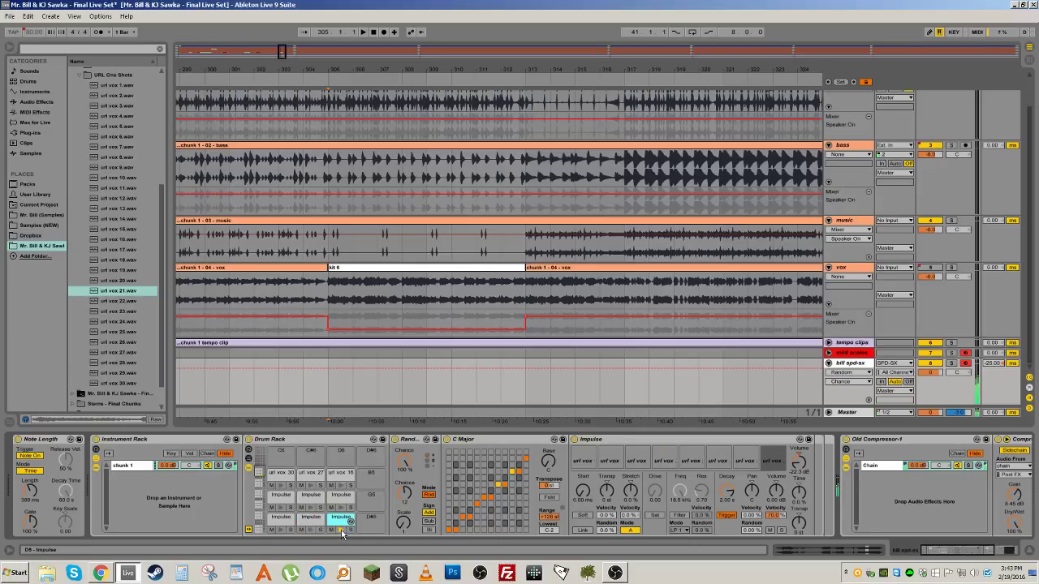
{"action": "left_click", "coordinate": [341, 508]}
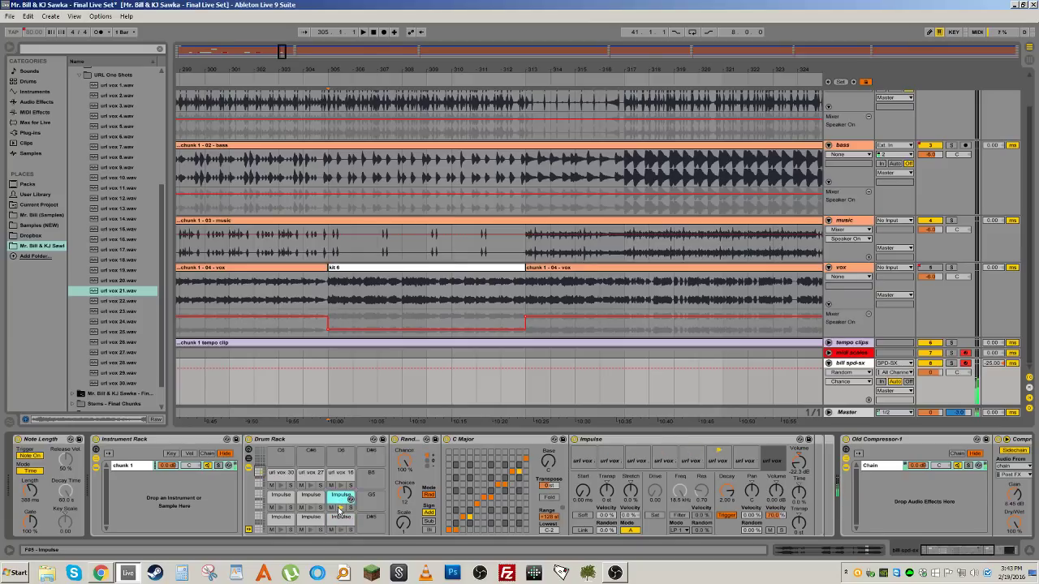
{"action": "left_click", "coordinate": [309, 508]}
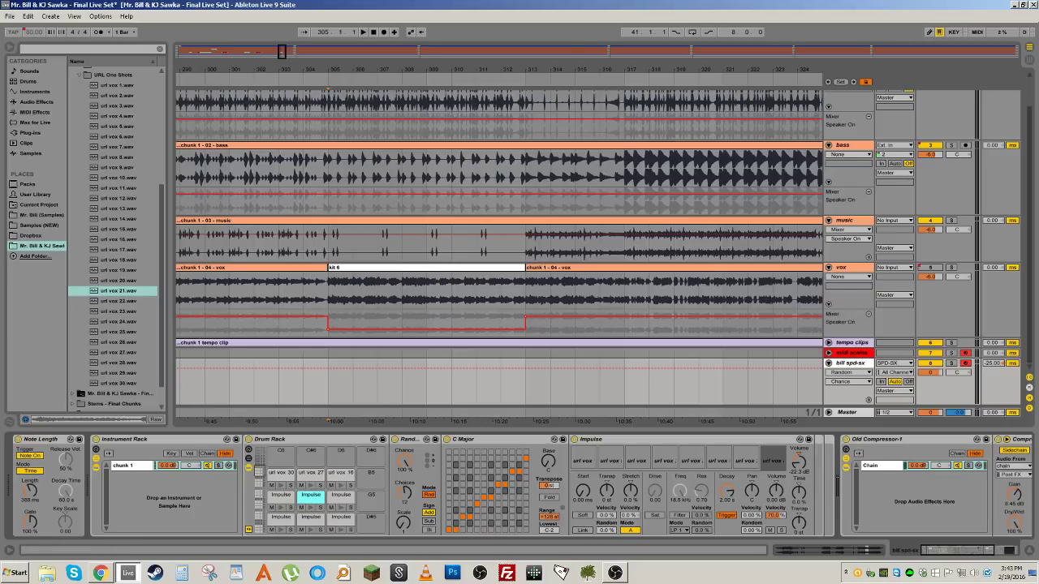
{"action": "left_click", "coordinate": [286, 383]}
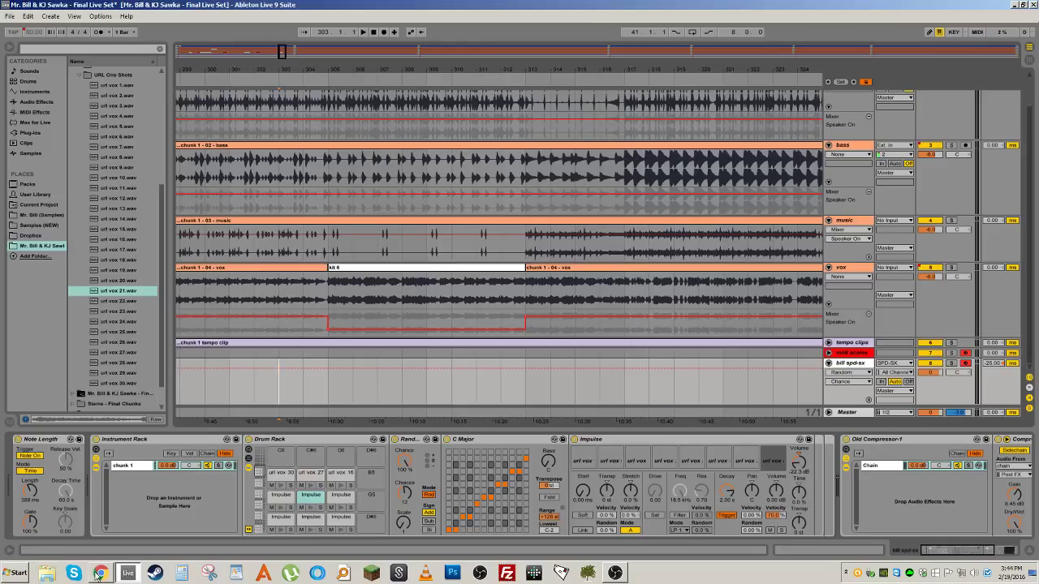
Step: View the tour poster 11x17.png full-size in Windows Photo Viewer, and return to Ableton Live by closing it
{"action": "left_click", "coordinate": [46, 573]}
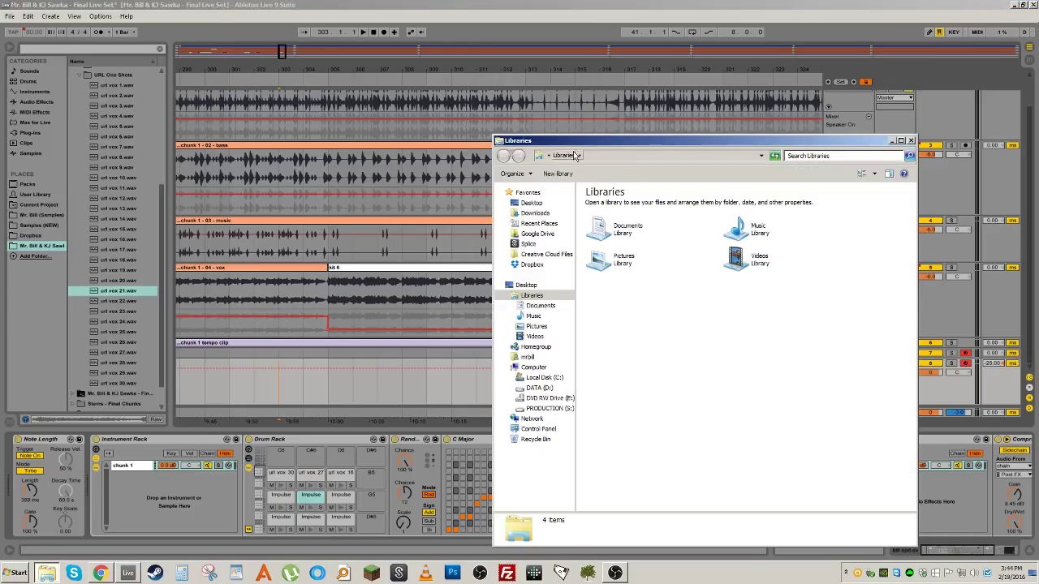
{"action": "left_click_drag", "start_coordinate": [583, 138], "coordinate": [605, 0]}
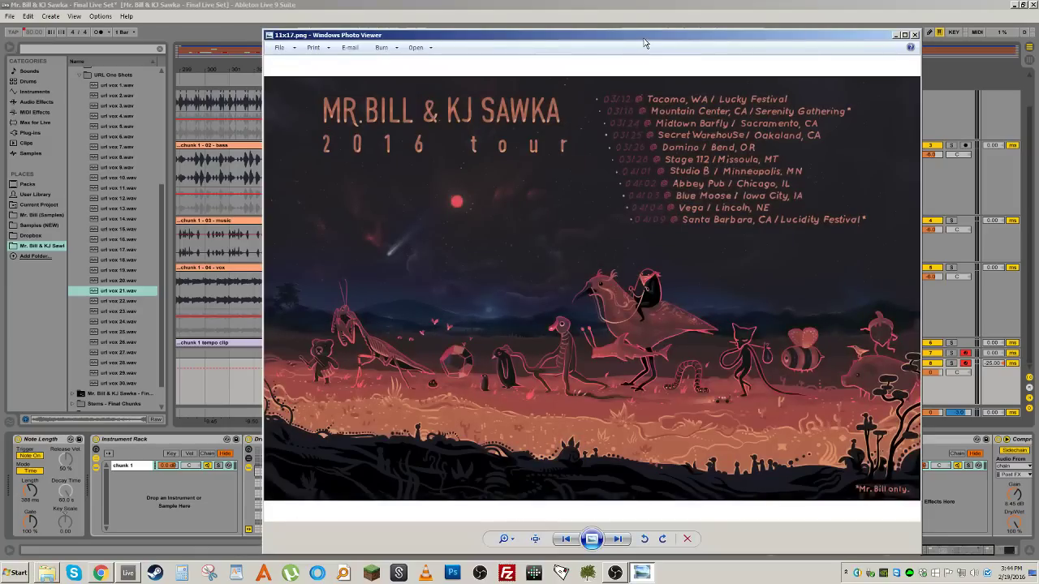
{"action": "left_click_drag", "start_coordinate": [645, 44], "coordinate": [594, 44]}
{"action": "double_click", "coordinate": [594, 44]}
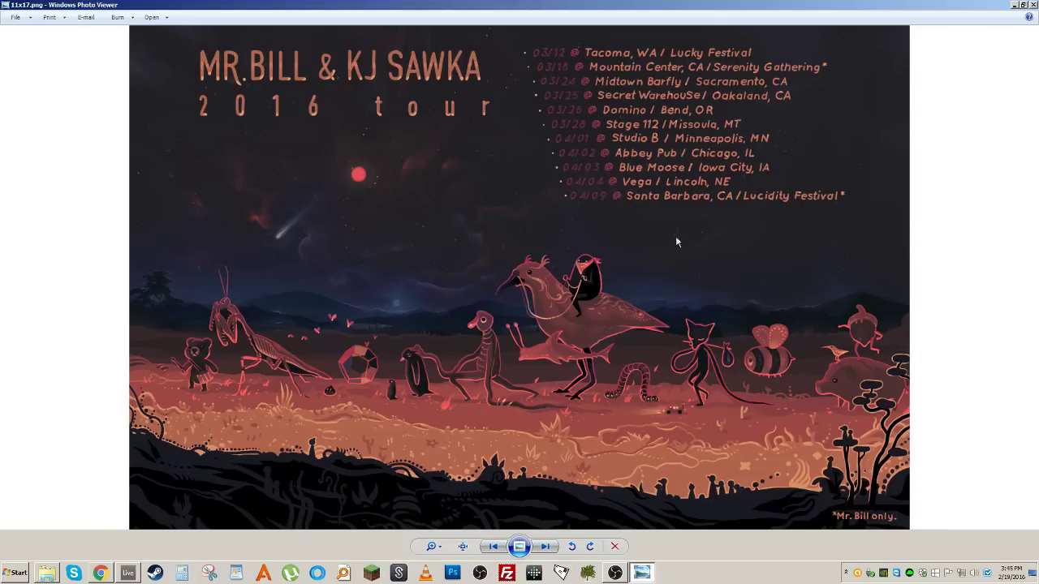
{"action": "left_click", "coordinate": [1033, 4]}
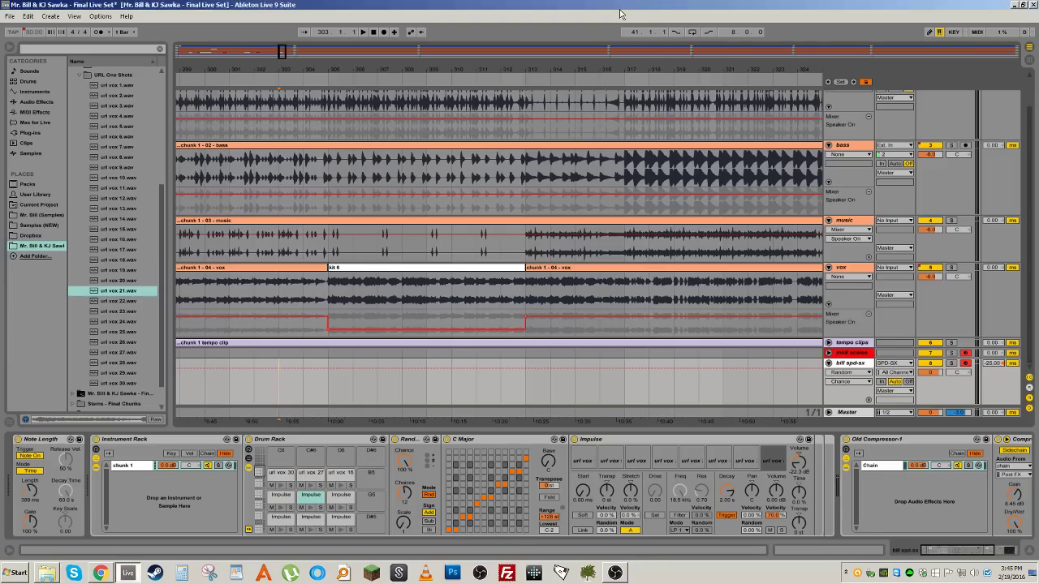
{"action": "left_click", "coordinate": [276, 298]}
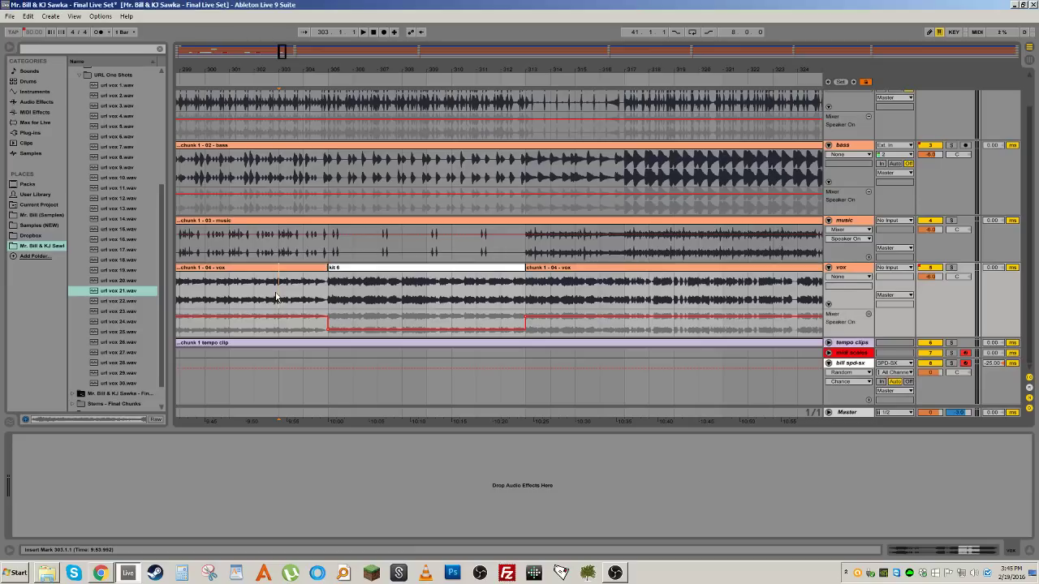
{"action": "left_click", "coordinate": [278, 387]}
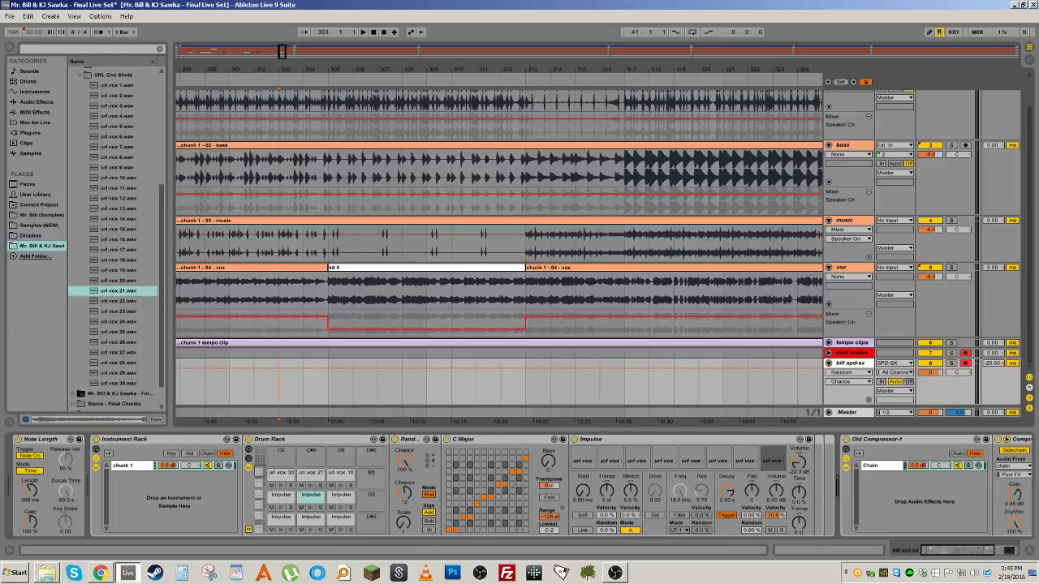
{"action": "key", "text": "alt+Tab"}
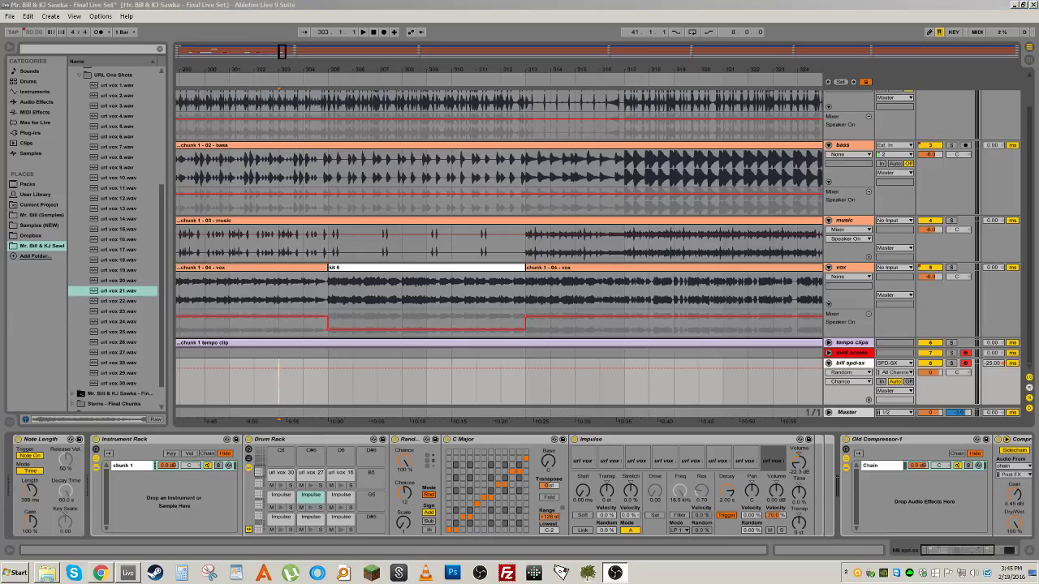